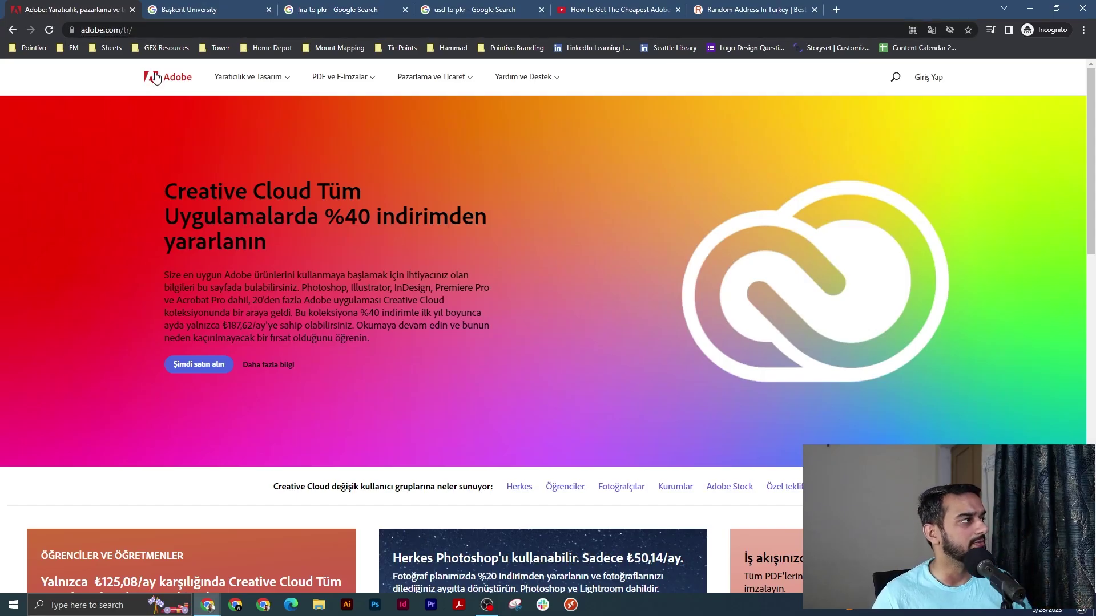
# Open the Google homepage in a new browser tab.
pyautogui.click(179, 30)
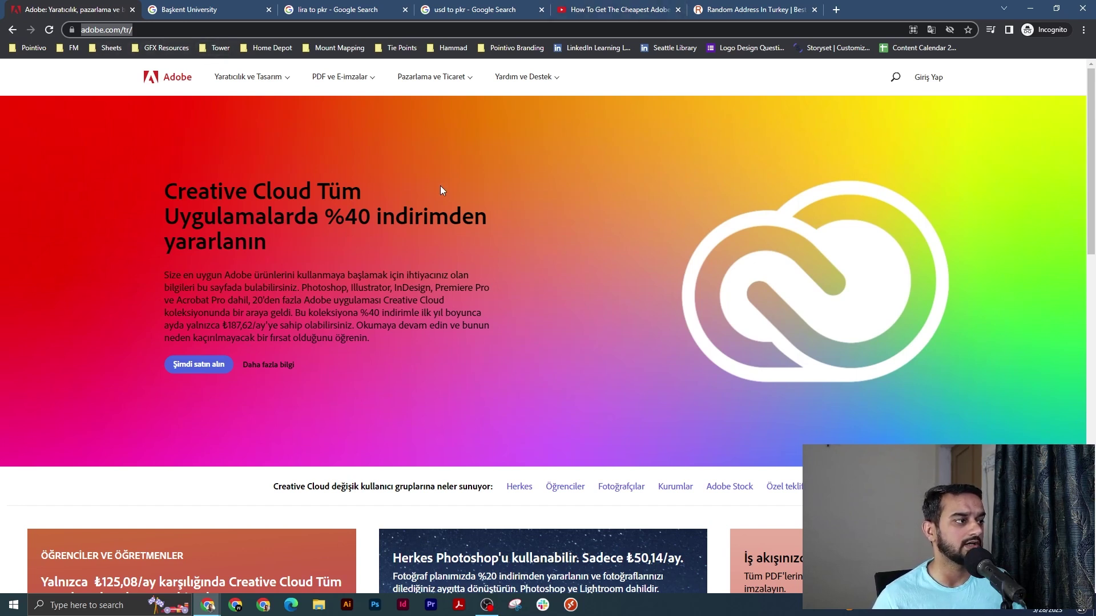
pyautogui.click(835, 10)
pyautogui.write('goo')
pyautogui.click(158, 51)
# Search Google for 'adobe region' and open Adobe's 'Choose your region' result.
pyautogui.write('ab')
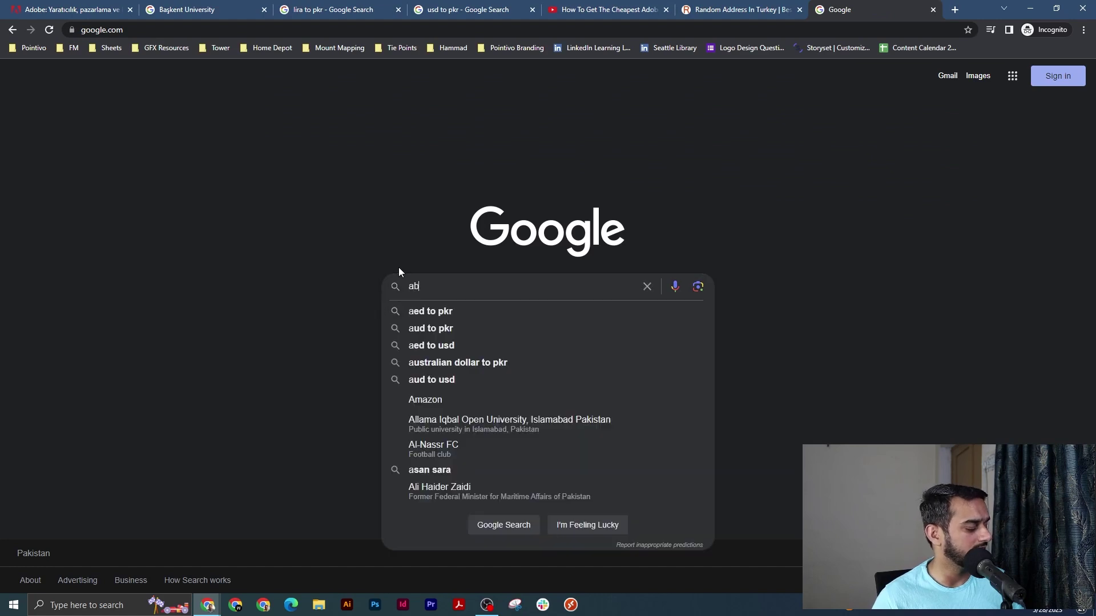
pyautogui.press('BackSpace')
pyautogui.write('dobe regio')
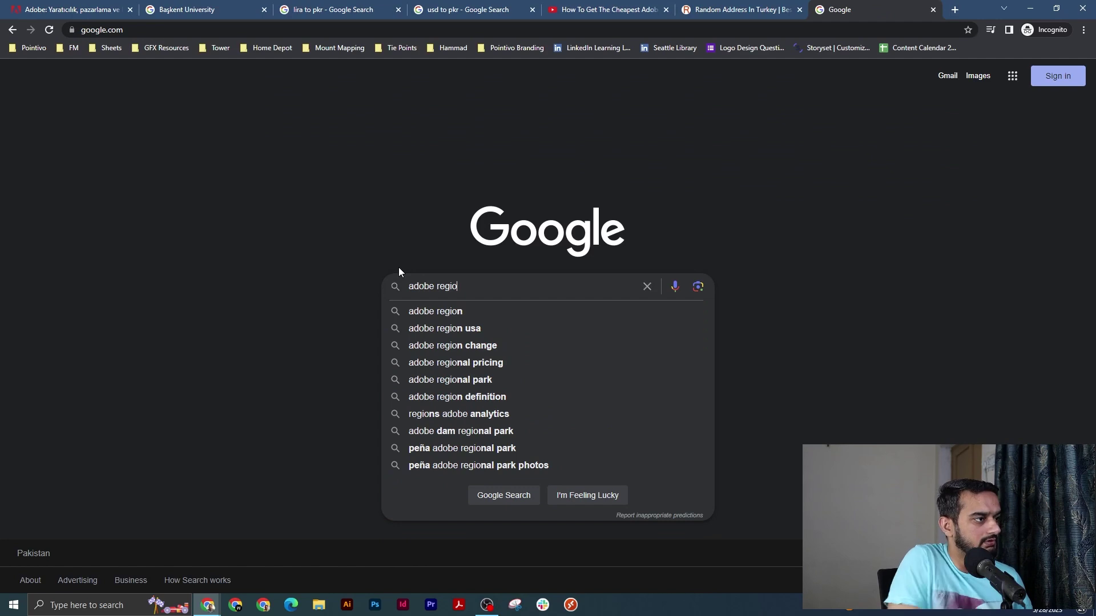
pyautogui.click(551, 311)
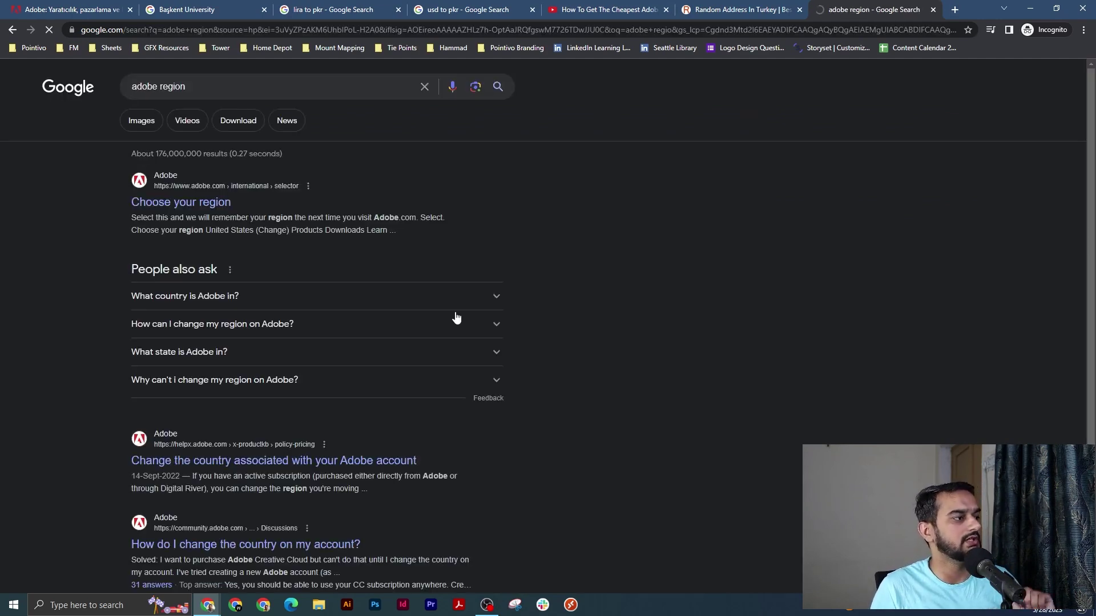
pyautogui.click(179, 203)
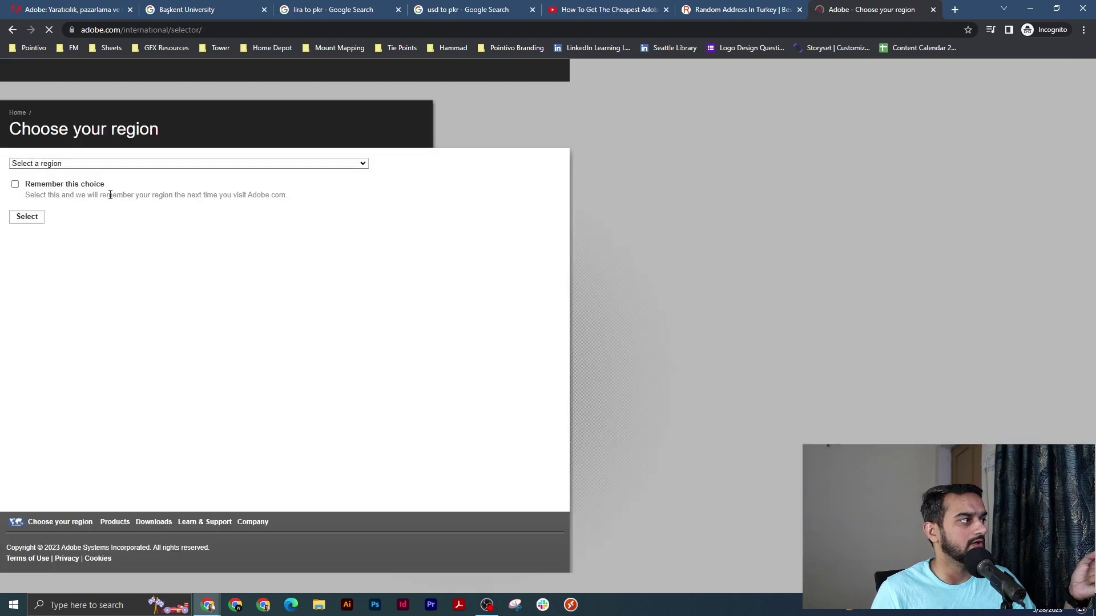
# Scroll the region list without choosing one, then return to the adobe.com/tr tab.
pyautogui.click(159, 165)
pyautogui.scroll(-7, 127, 304)
pyautogui.scroll(-4, 114, 342)
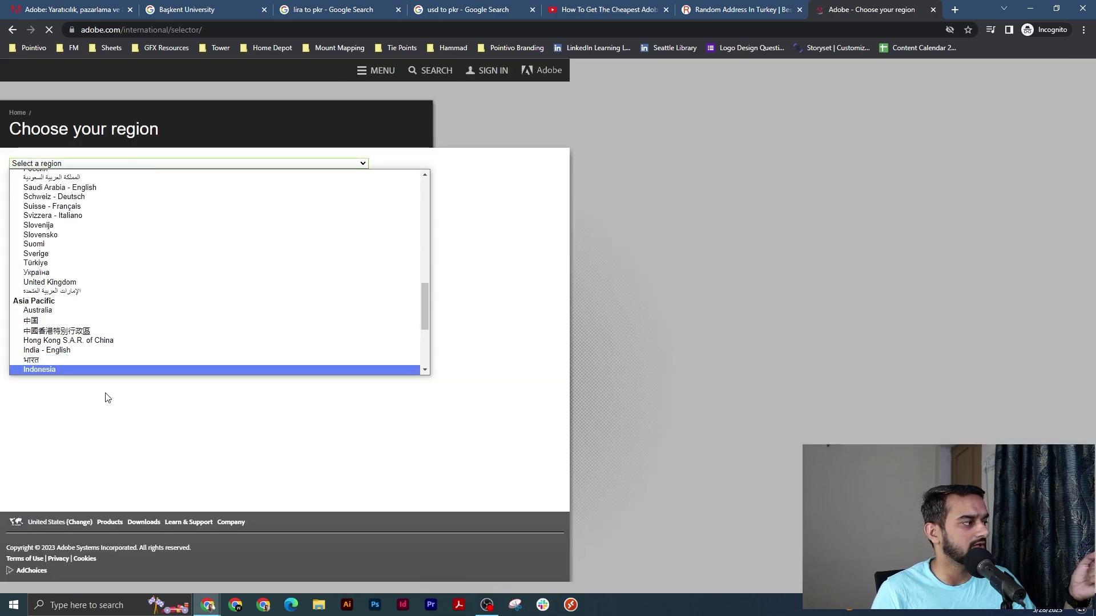
pyautogui.click(105, 396)
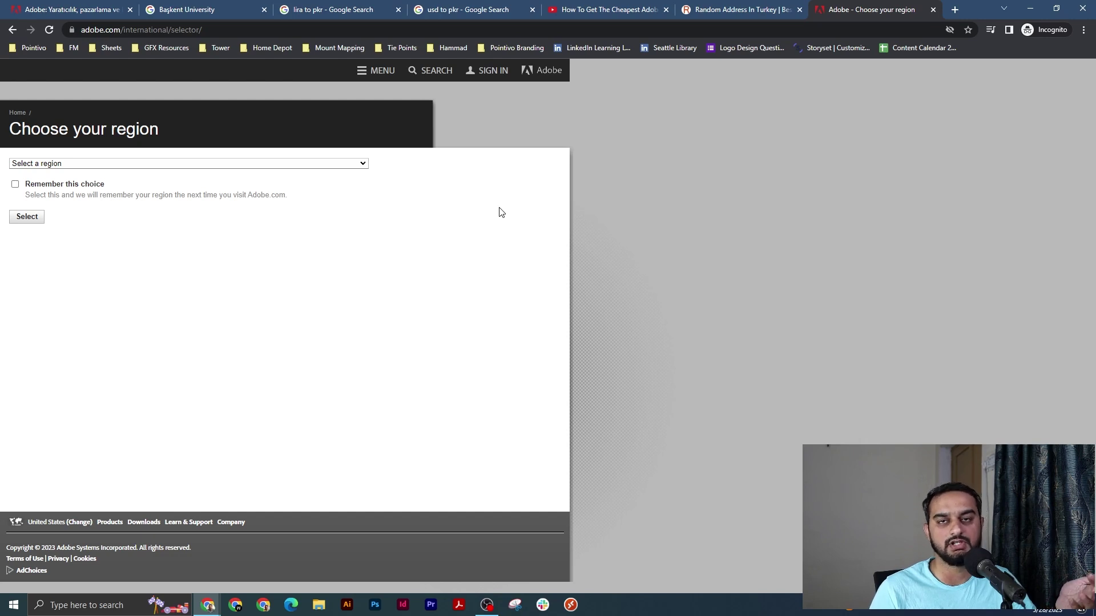
pyautogui.click(53, 7)
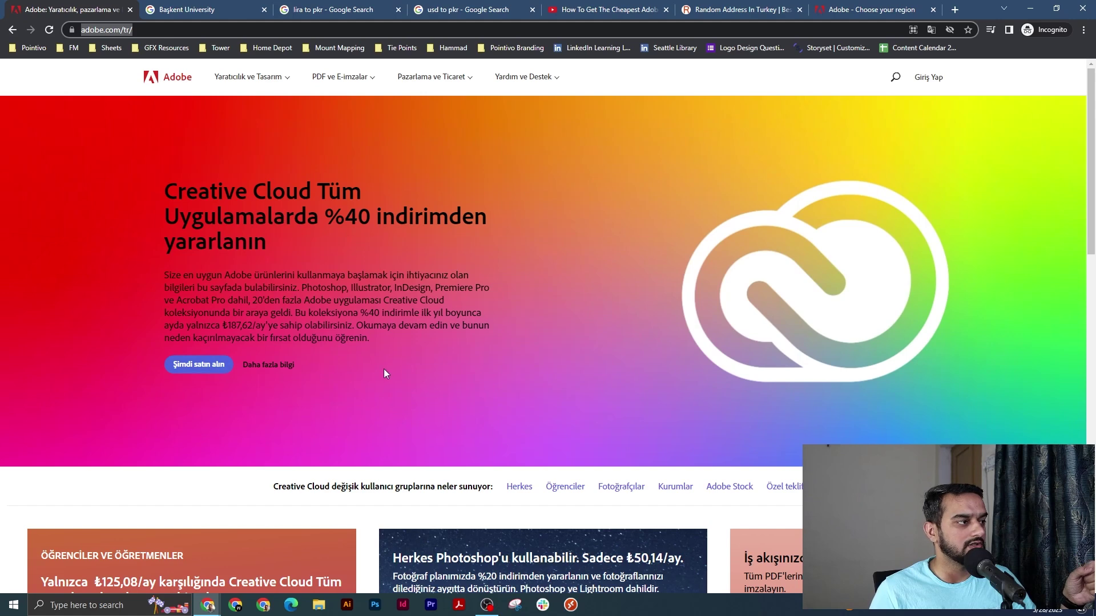
# Translate the Turkish Adobe site into English and open 'View plans and prices' from the footer.
pyautogui.click(930, 30)
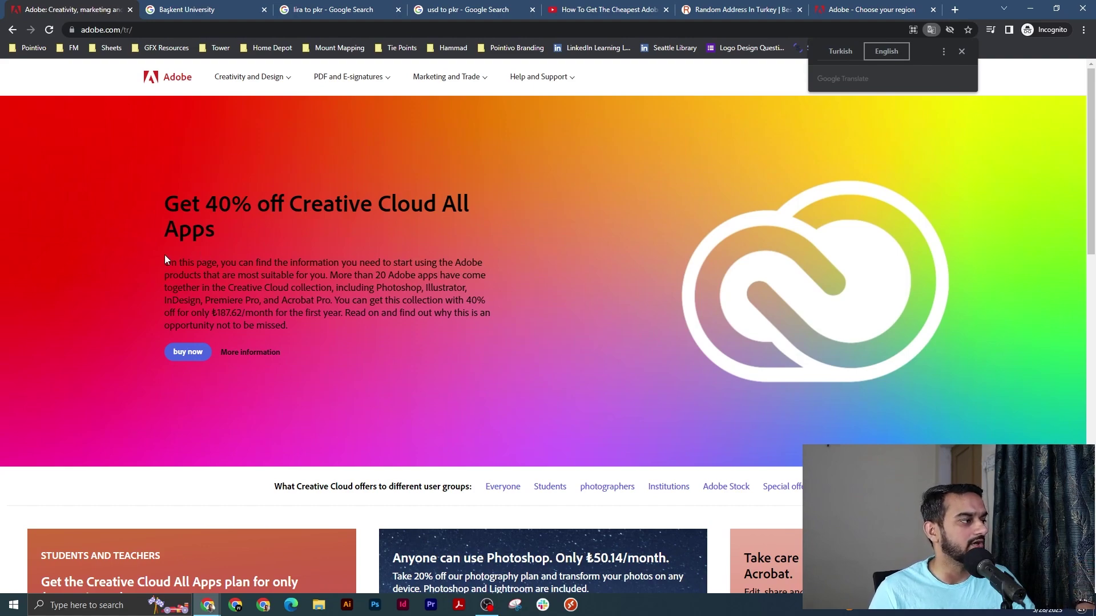
pyautogui.scroll(-5, 164, 254)
pyautogui.scroll(-7, 164, 255)
pyautogui.scroll(-4, 164, 255)
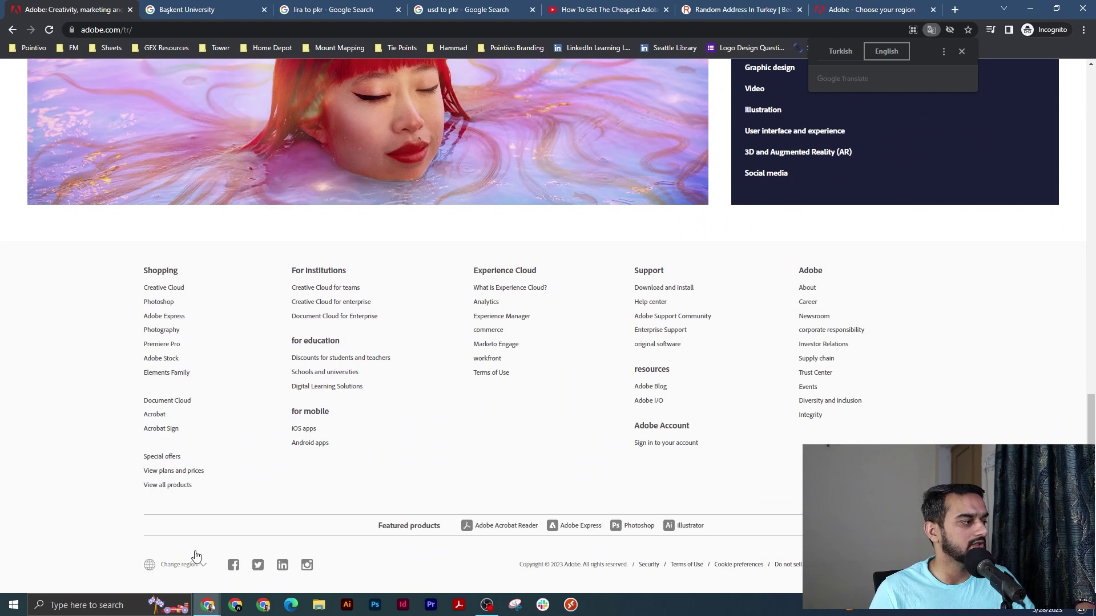
pyautogui.click(190, 471)
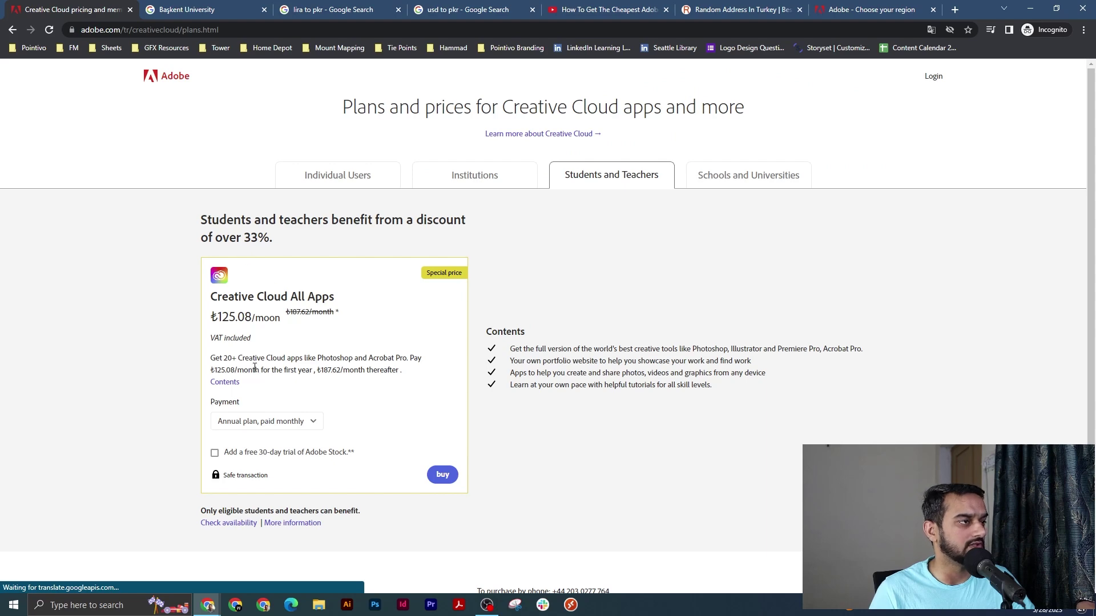
# Show the individual plans and convert ₺187.62 to Pakistani rupees (2677.21).
pyautogui.click(330, 177)
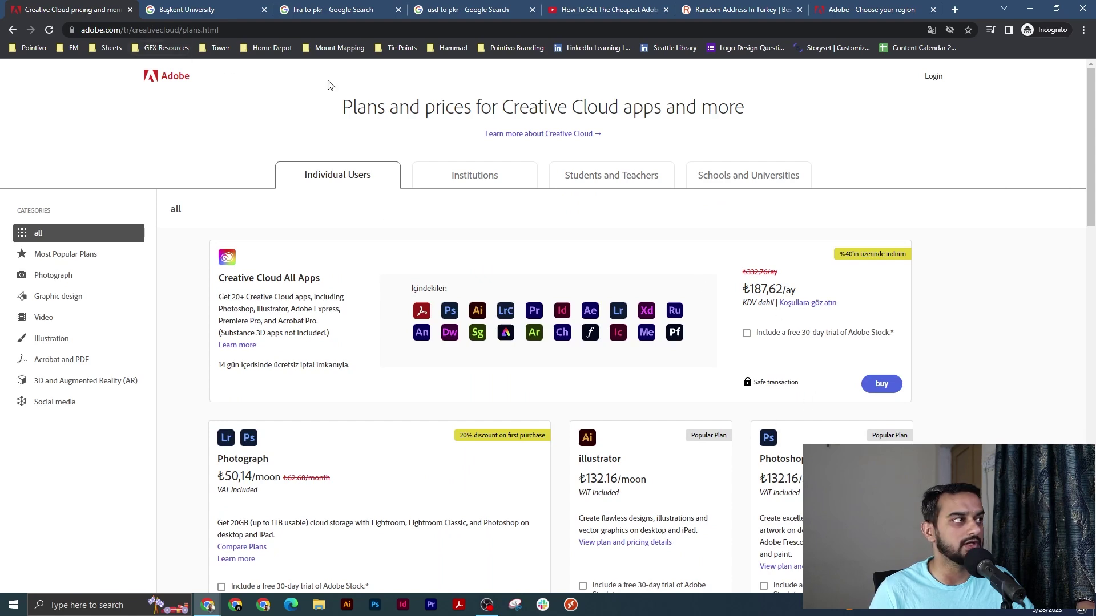
pyautogui.click(349, 15)
pyautogui.moveTo(171, 292); pyautogui.dragTo(87, 287)
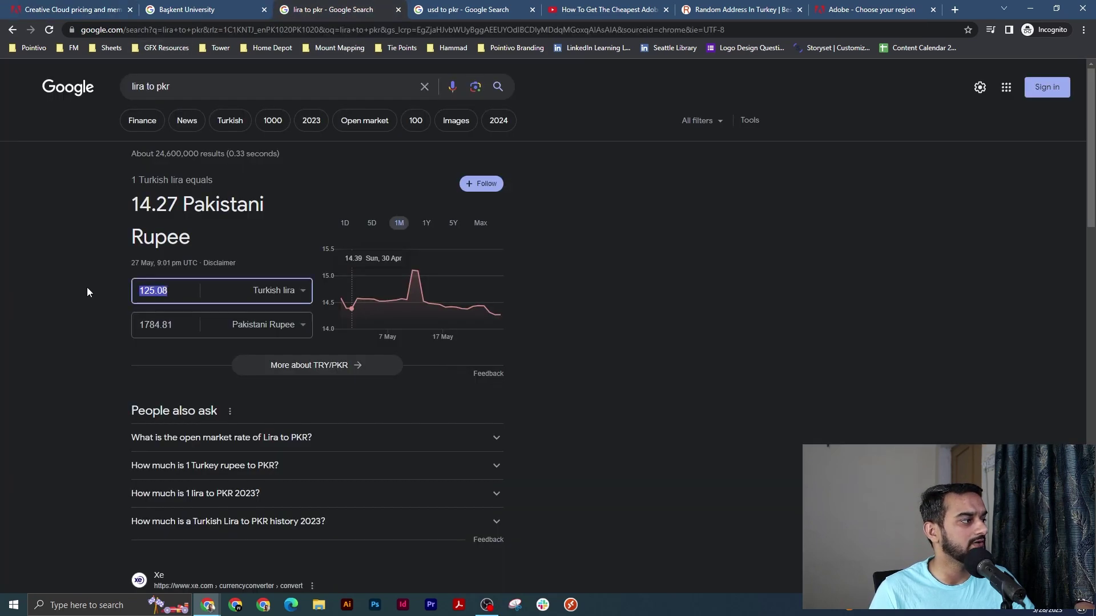
pyautogui.write('187.62')
pyautogui.click(176, 322)
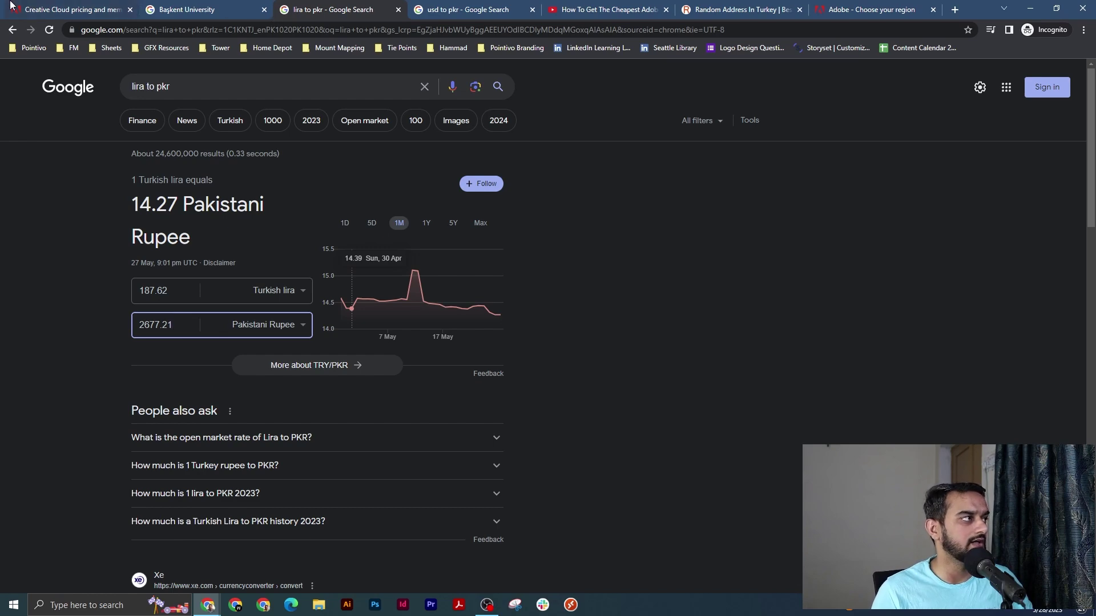
# Show the Students and Teachers offer and select the lira amount in the converter.
pyautogui.click(65, 7)
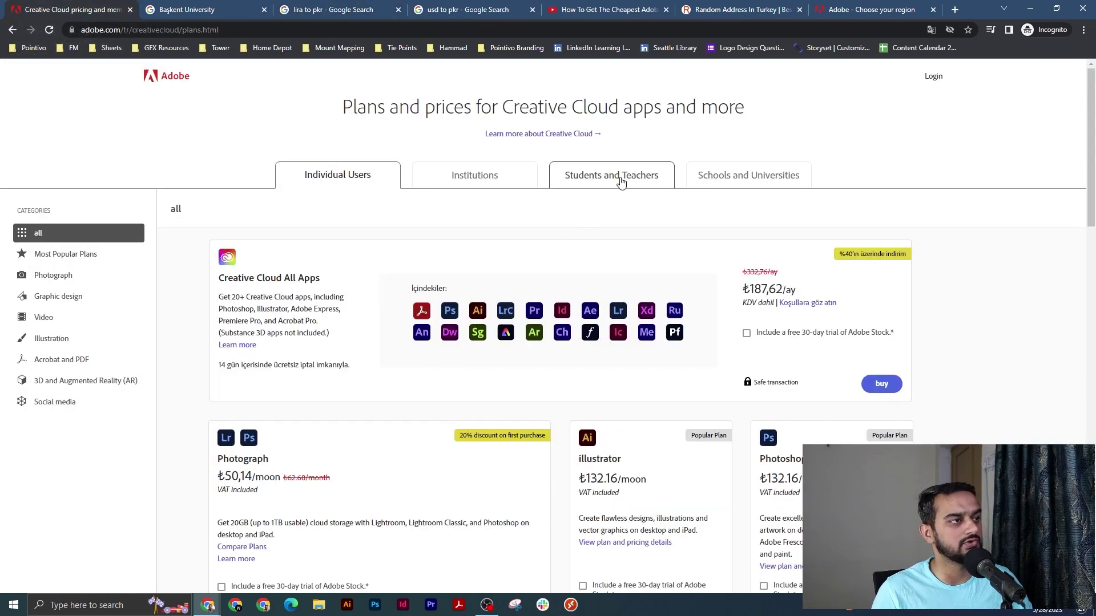
pyautogui.click(619, 179)
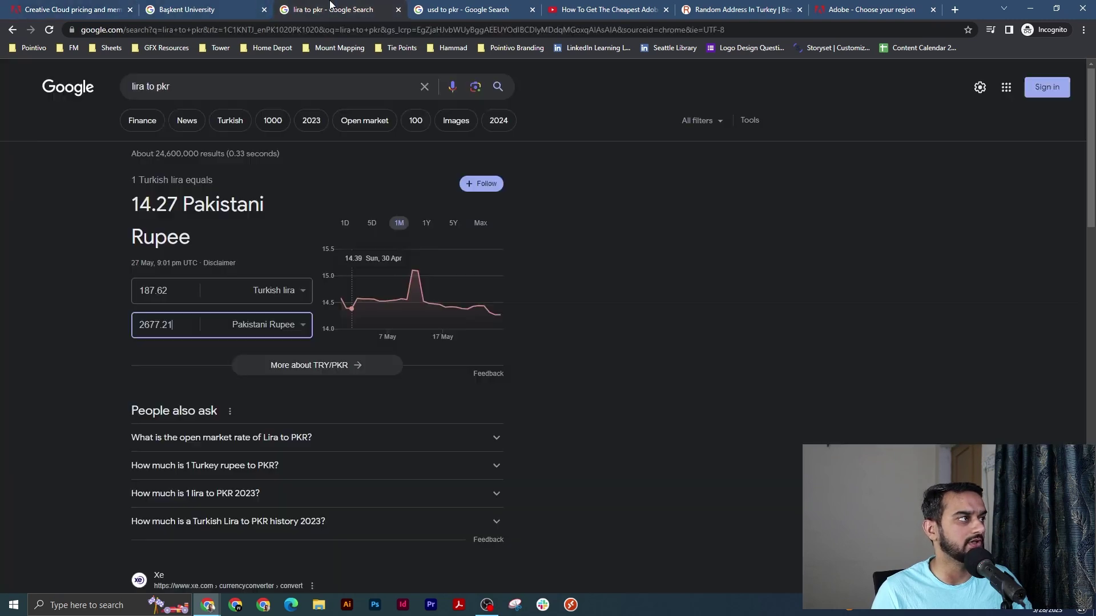
pyautogui.click(334, 9)
pyautogui.moveTo(193, 287); pyautogui.dragTo(86, 274)
# Convert the ₺125.08 student price to 1784.81 Pakistani rupees.
pyautogui.write('125.08')
pyautogui.click(152, 330)
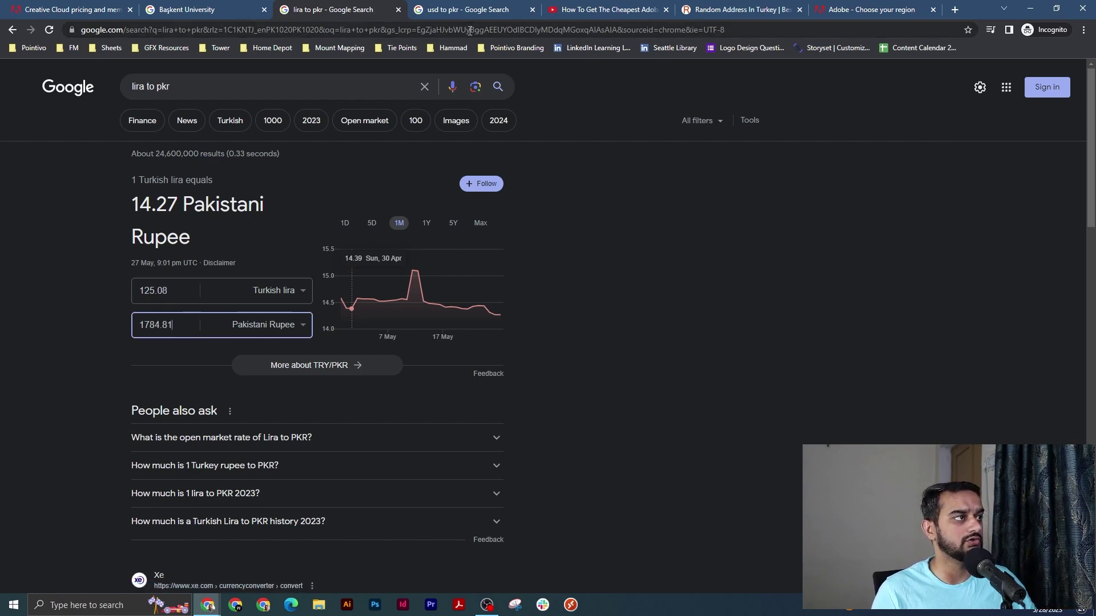
pyautogui.doubleClick(182, 323)
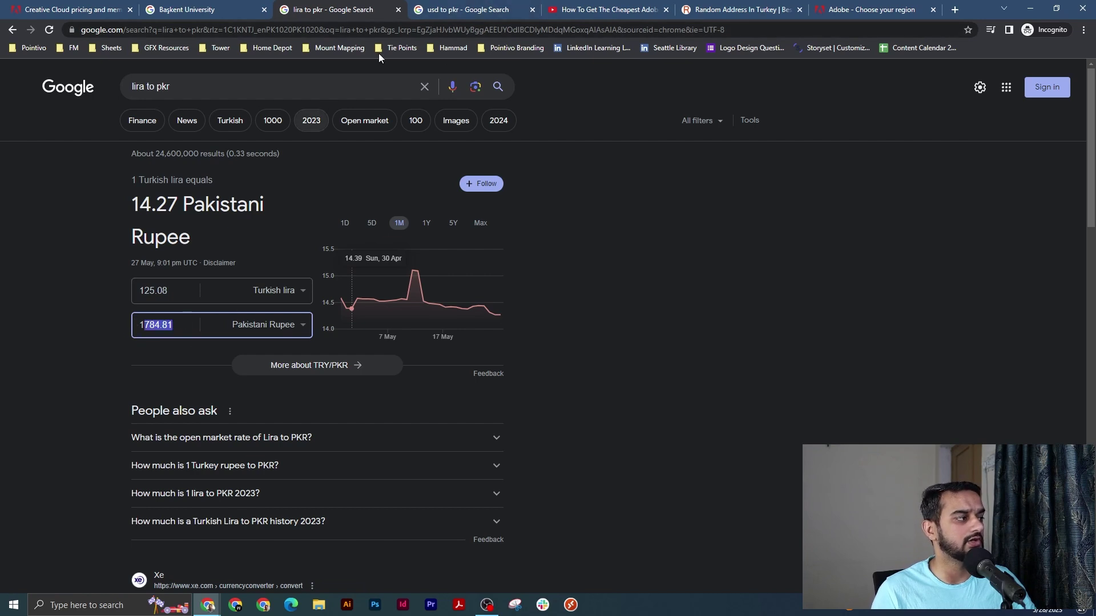
# Convert 2000 Pakistani rupees to 7.02 US dollars and go back to Adobe's plans.
pyautogui.hotkey('ctrl', 'Tab')
pyautogui.doubleClick(184, 324)
pyautogui.write('2000')
pyautogui.doubleClick(174, 289)
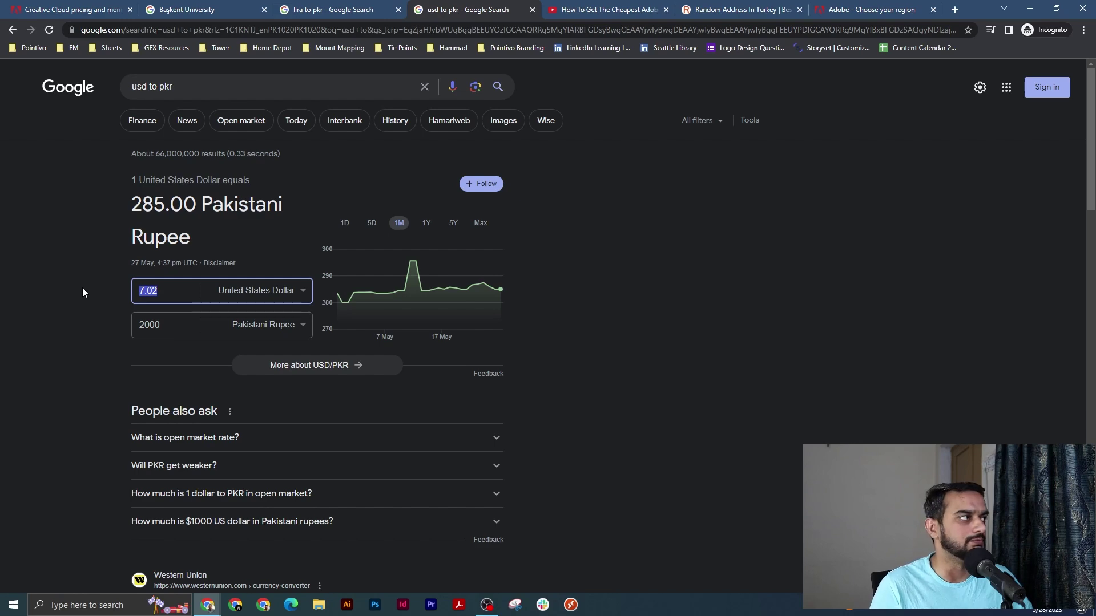
pyautogui.click(55, 5)
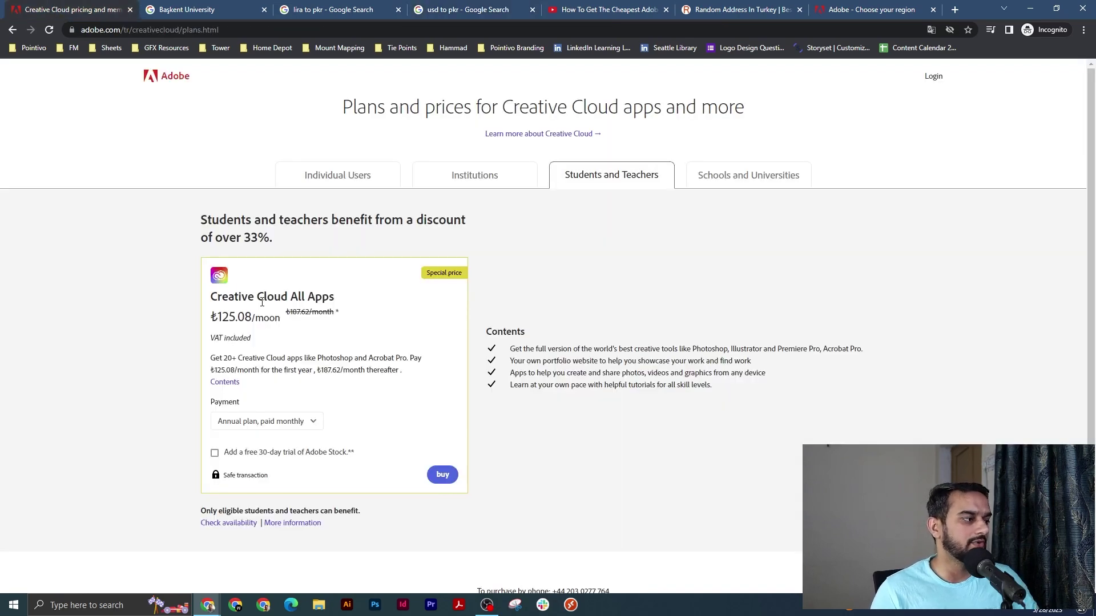
# Buy the student Creative Cloud All Apps plan at ₺125.08/month.
pyautogui.scroll(-1, 262, 303)
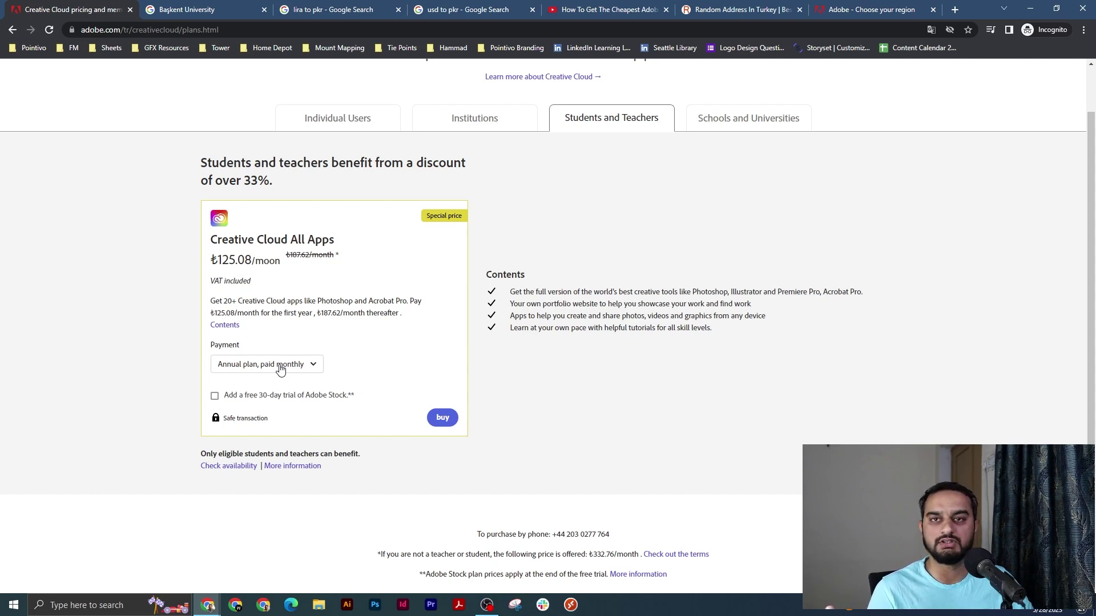
pyautogui.click(443, 418)
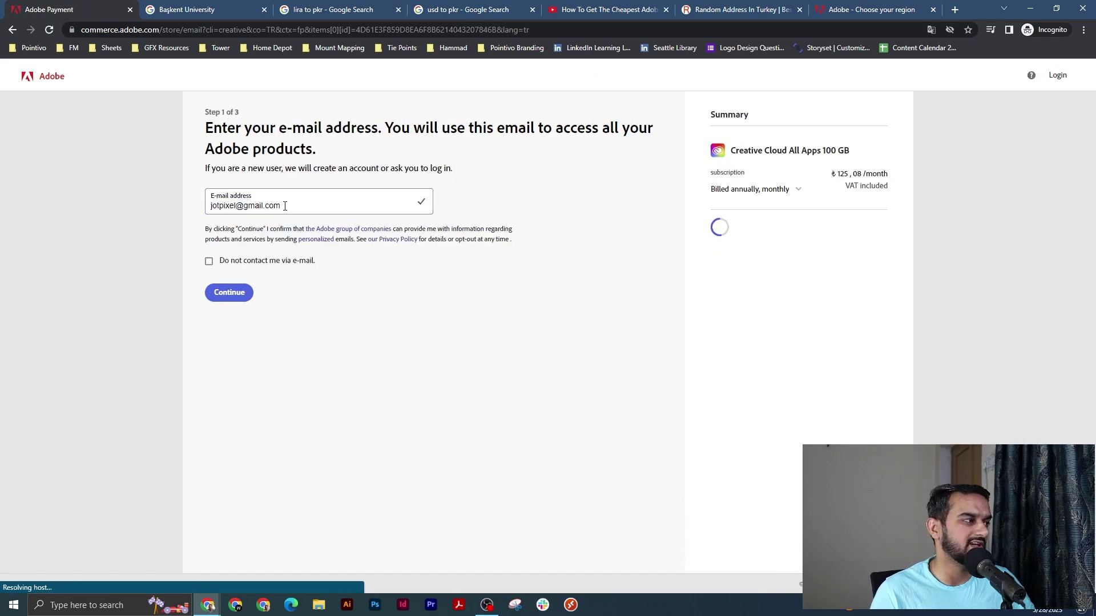
# Select the pre-filled checkout e-mail, then bring up the Behance account settings window.
pyautogui.tripleClick(245, 212)
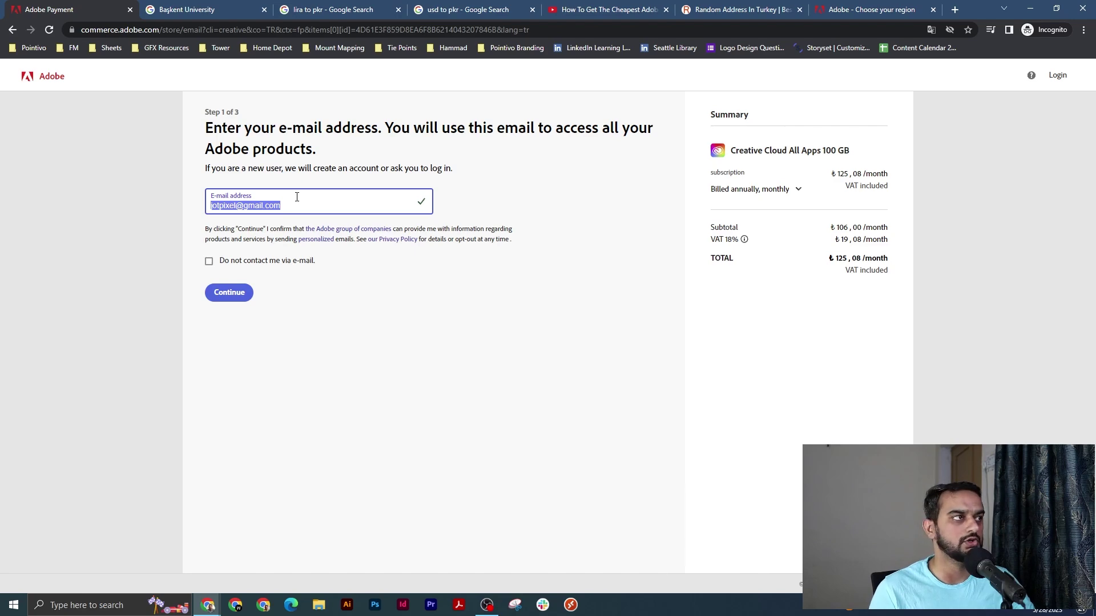
pyautogui.click(208, 604)
pyautogui.click(263, 574)
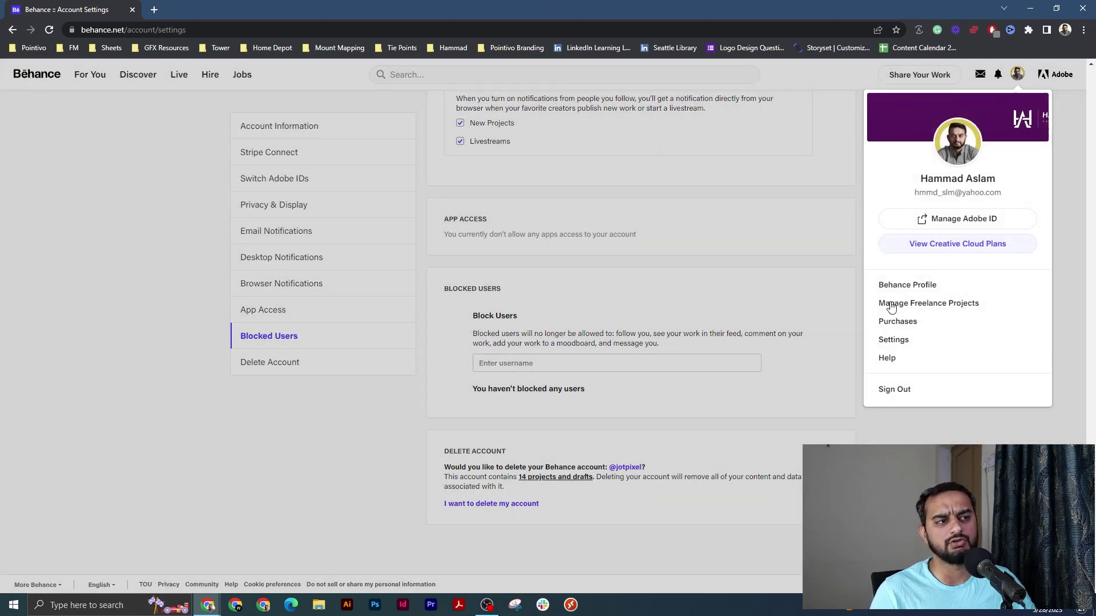
# Dismiss the Behance account options dropdown.
pyautogui.click(891, 343)
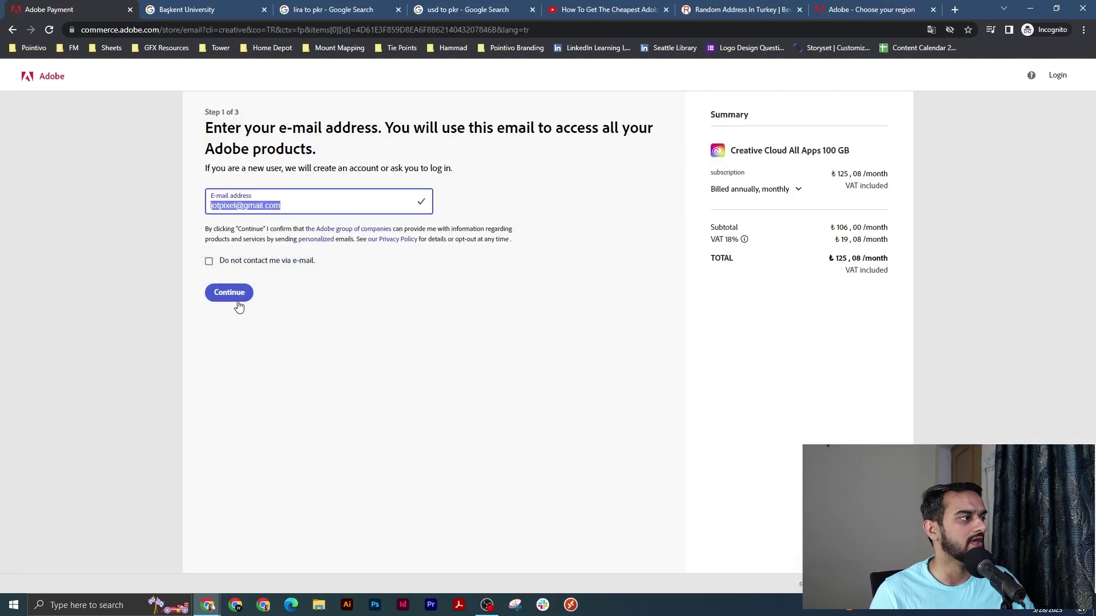
# Continue past the e-mail step to the payment page, then view the random Turkish addresses tab.
pyautogui.press('Return')
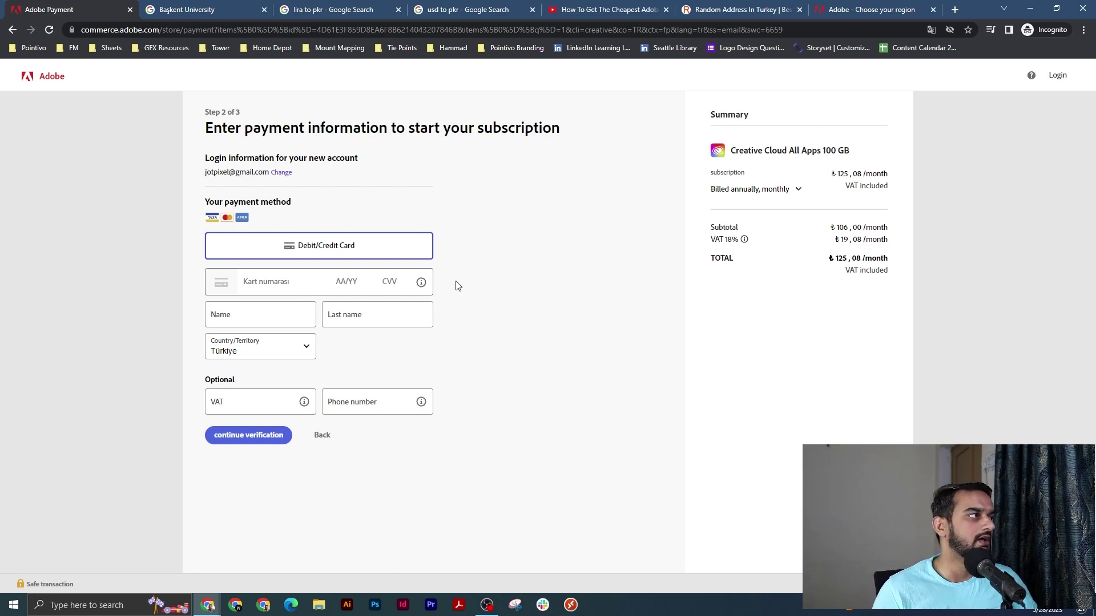
pyautogui.click(712, 13)
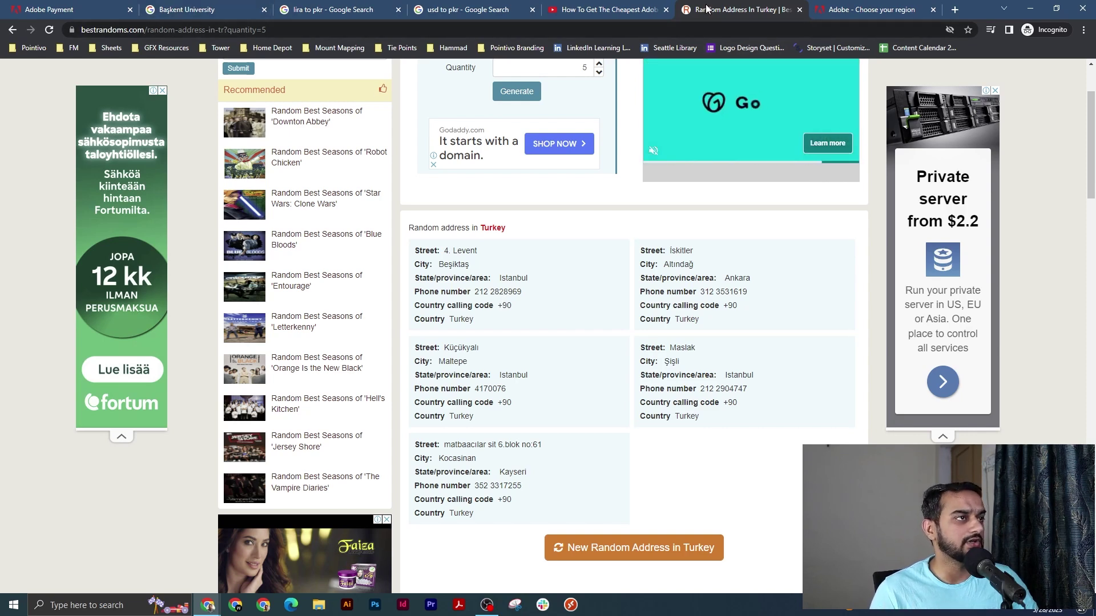
# Generate a new batch of five Turkish addresses, then return to the Adobe Payment tab.
pyautogui.scroll(2, 583, 141)
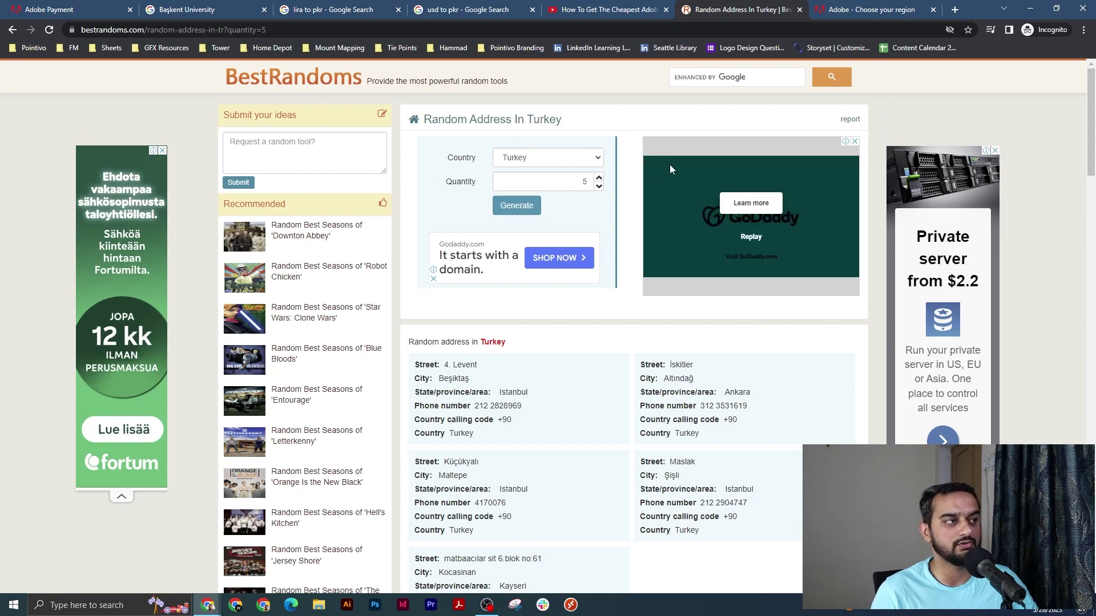
pyautogui.click(517, 206)
pyautogui.scroll(-3, 512, 362)
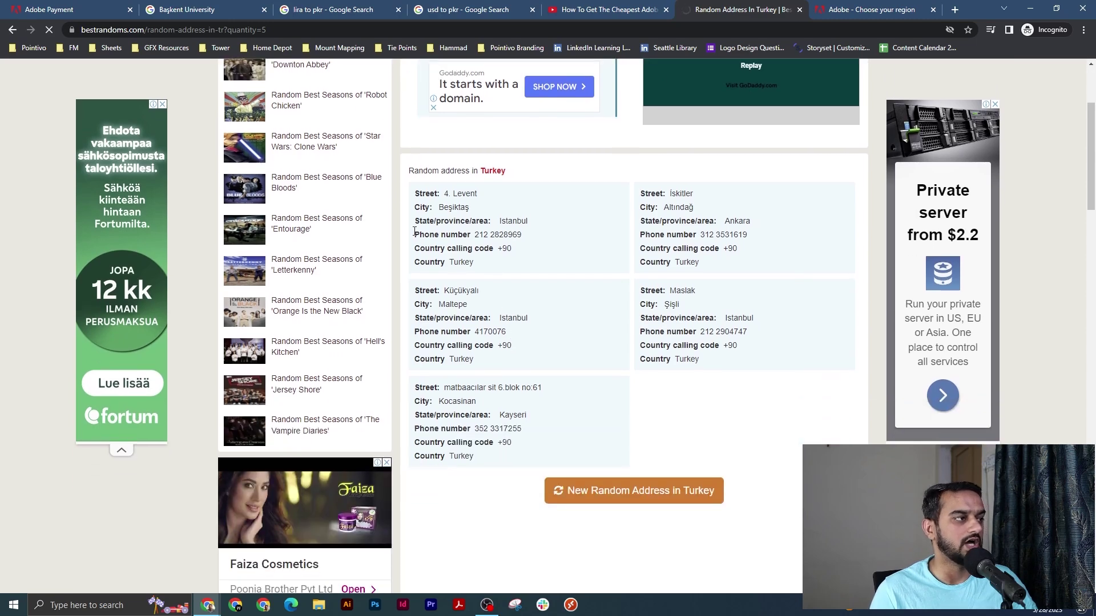
pyautogui.scroll(-1, 447, 284)
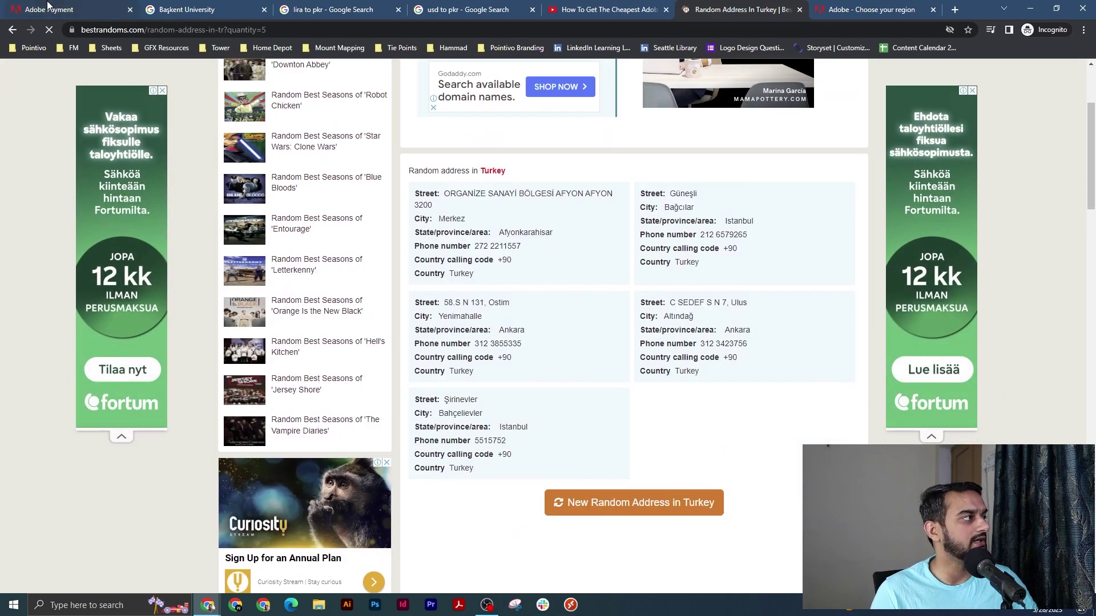
pyautogui.click(91, 9)
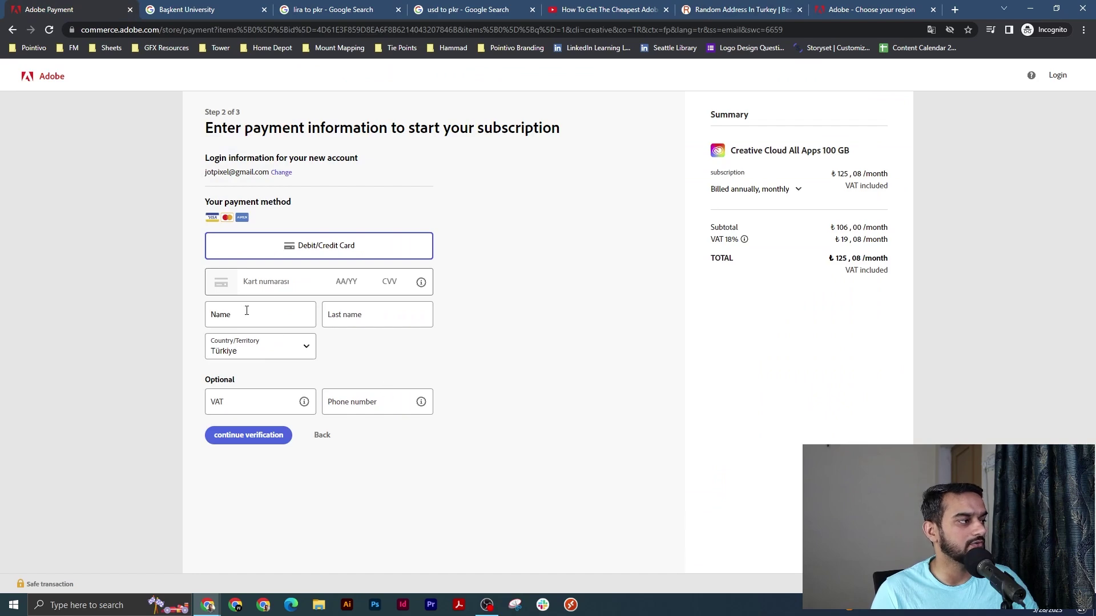
# Back on the payment form, try the first name, last name and phone fields and check the phone number's purpose.
pyautogui.click(598, 9)
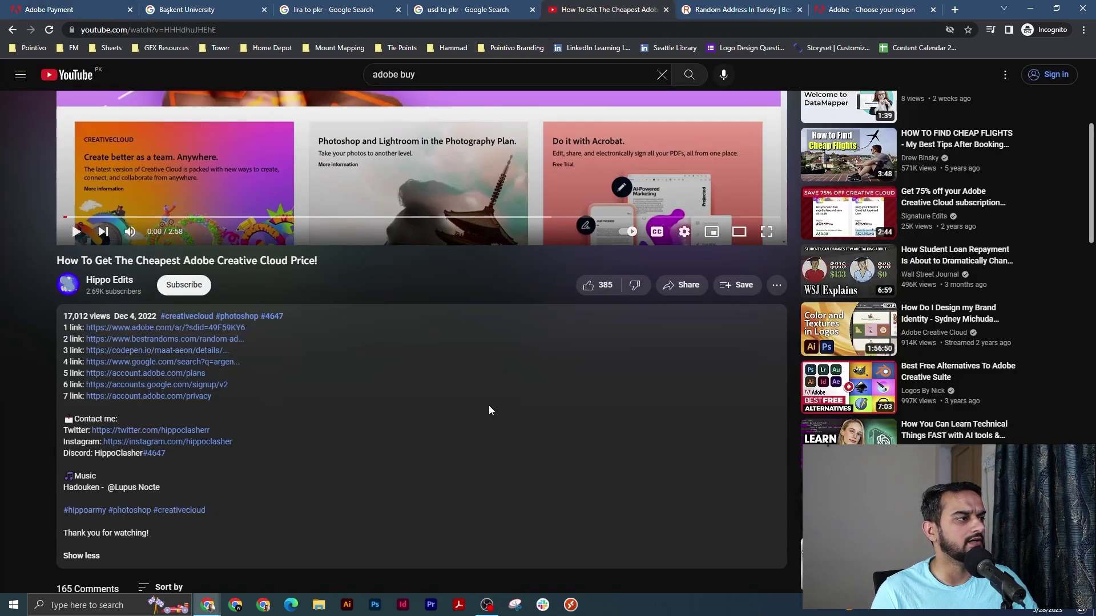
pyautogui.click(50, 10)
pyautogui.click(247, 307)
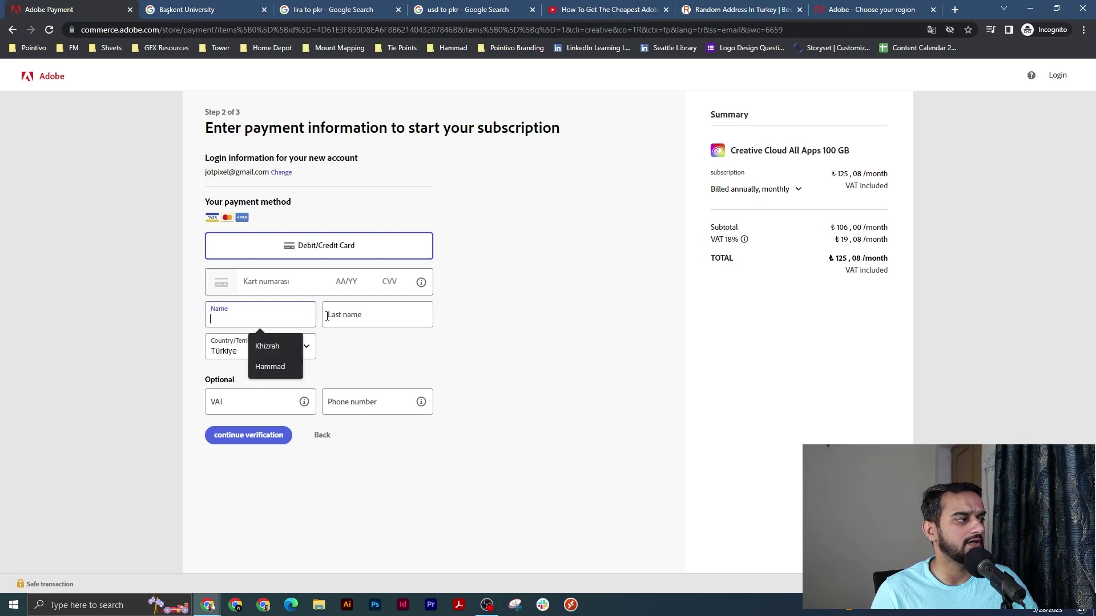
pyautogui.click(377, 315)
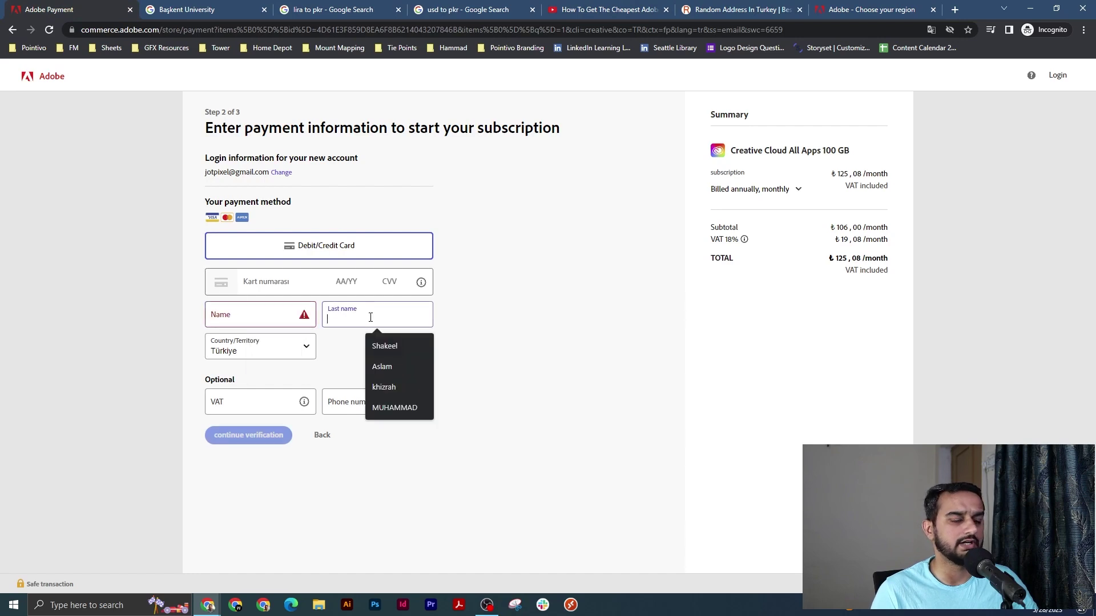
pyautogui.click(331, 349)
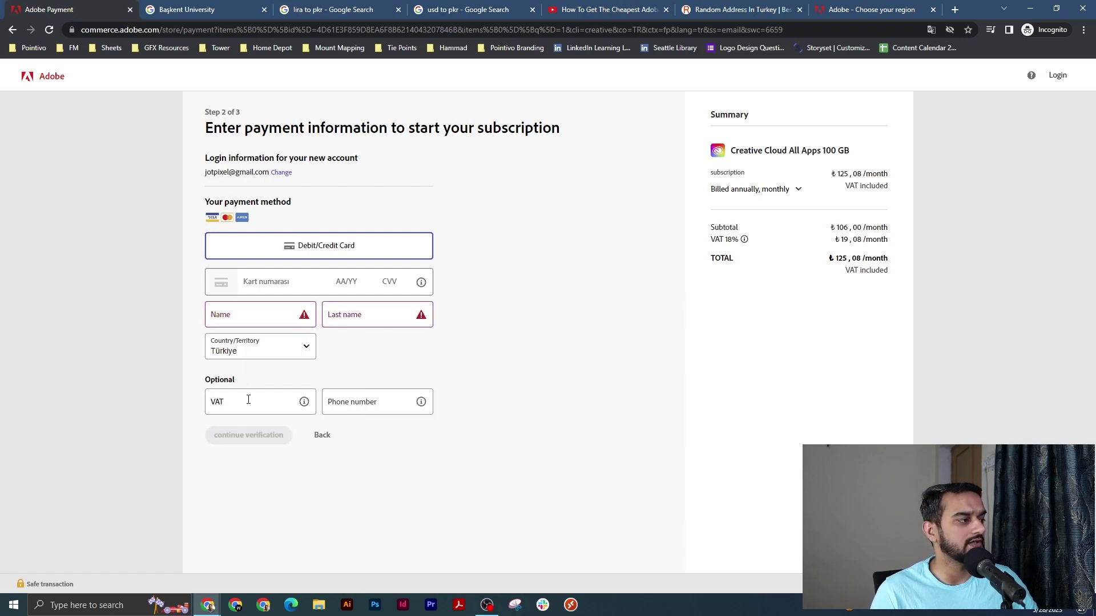
pyautogui.click(353, 407)
pyautogui.moveTo(420, 402)
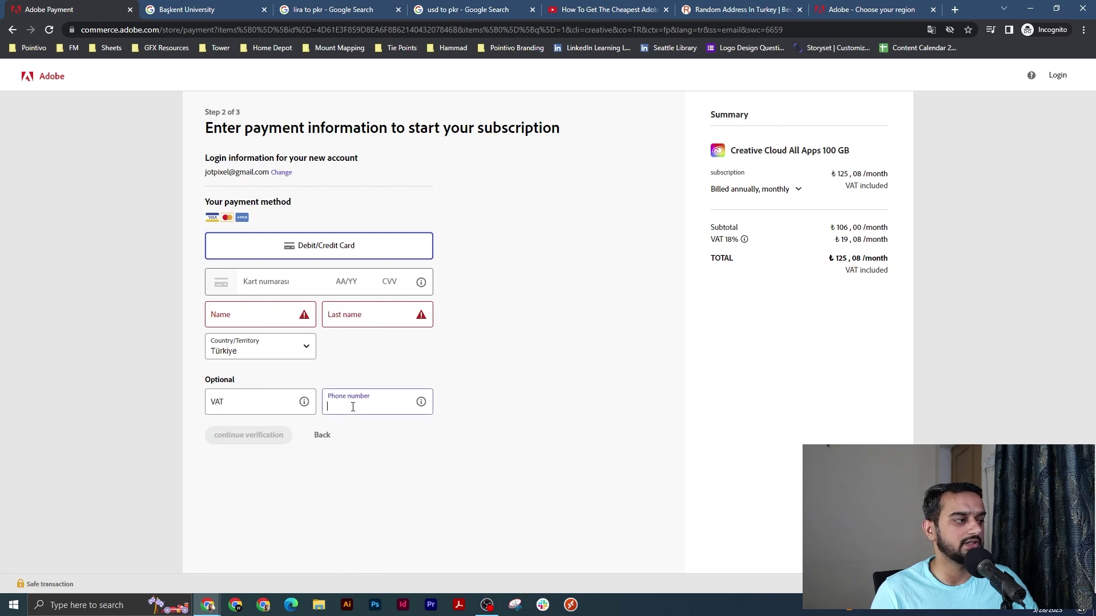
pyautogui.click(462, 400)
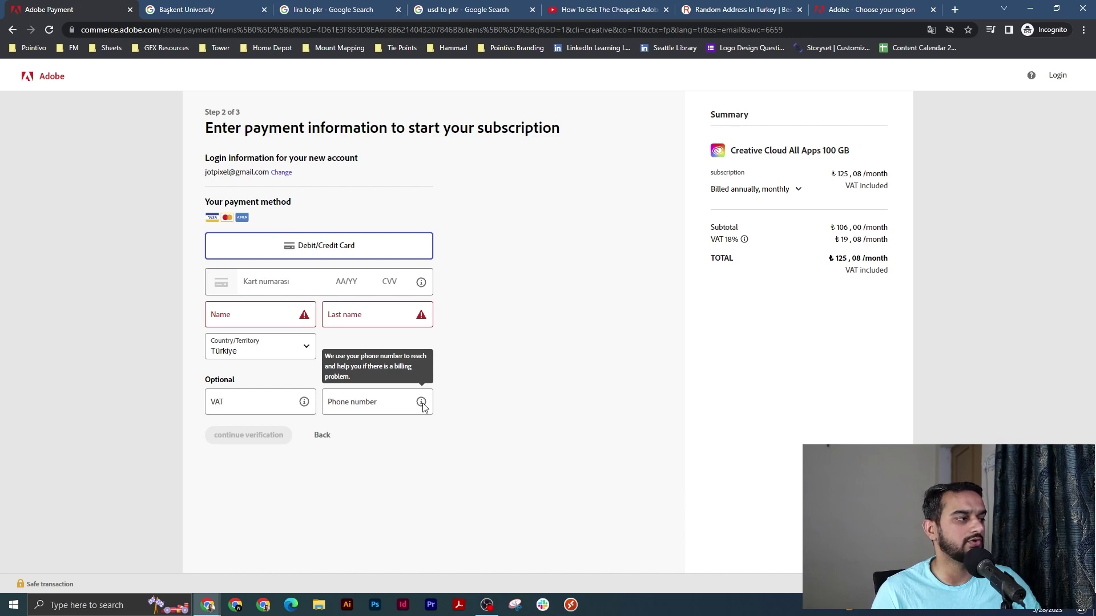
# Visit the card number and name fields, check the generated Turkish addresses, and leave the names empty.
pyautogui.click(251, 281)
pyautogui.click(236, 316)
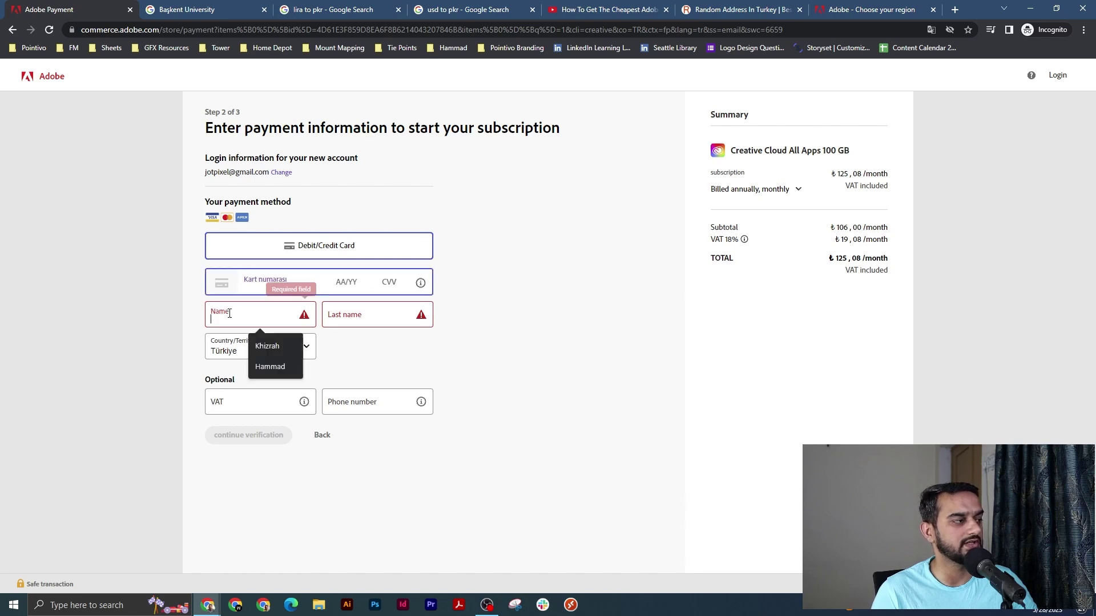
pyautogui.press('Tab')
pyautogui.click(764, 8)
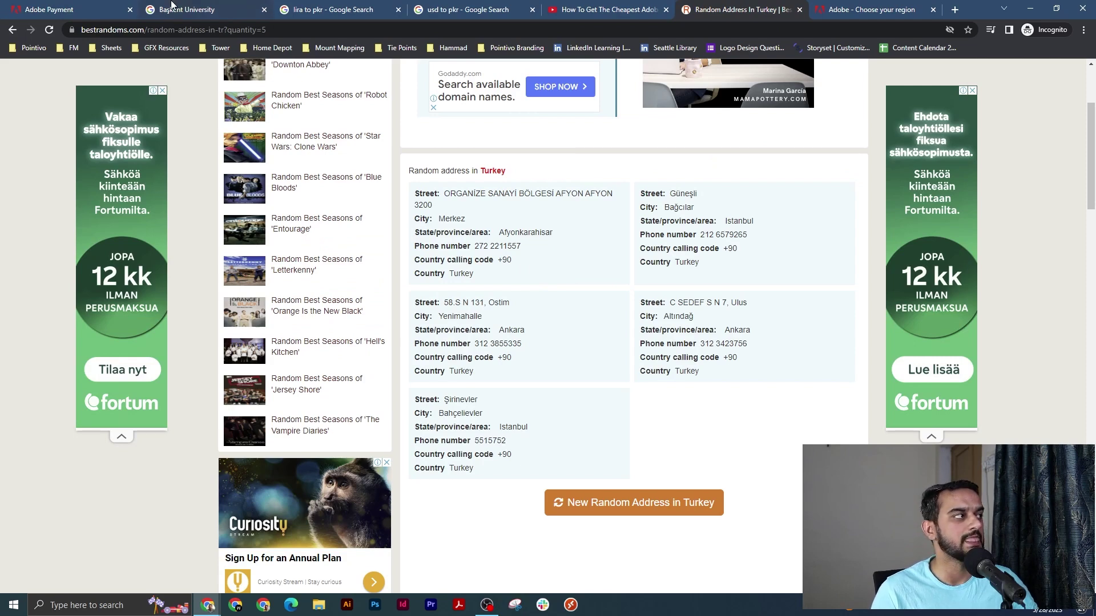
pyautogui.click(79, 7)
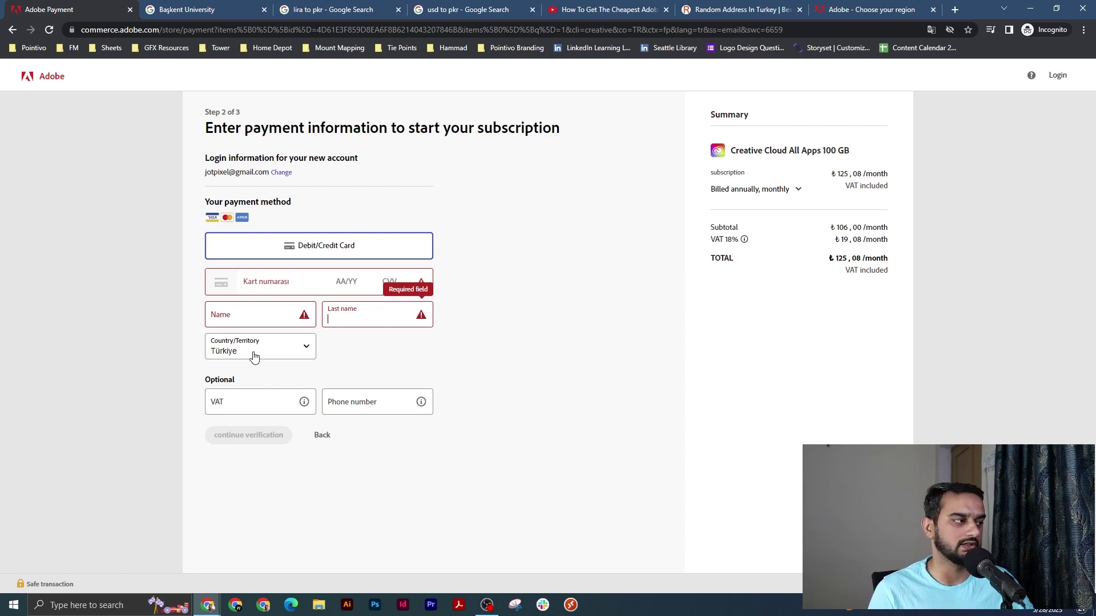
pyautogui.click(396, 515)
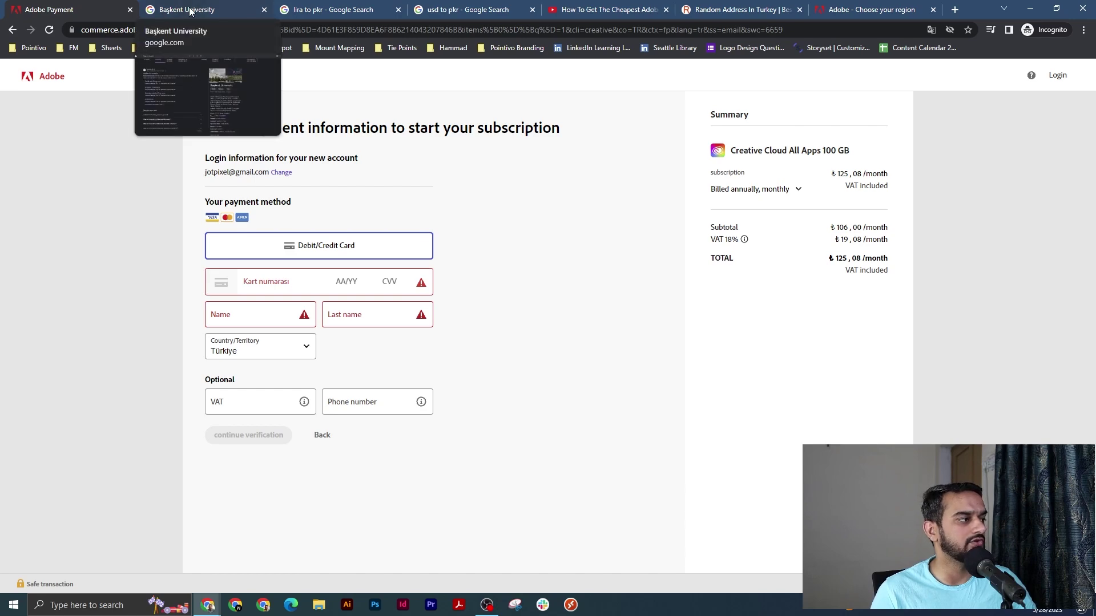
# Show the Google results for Başkent University and scroll to its Ankara knowledge panel.
pyautogui.click(158, 13)
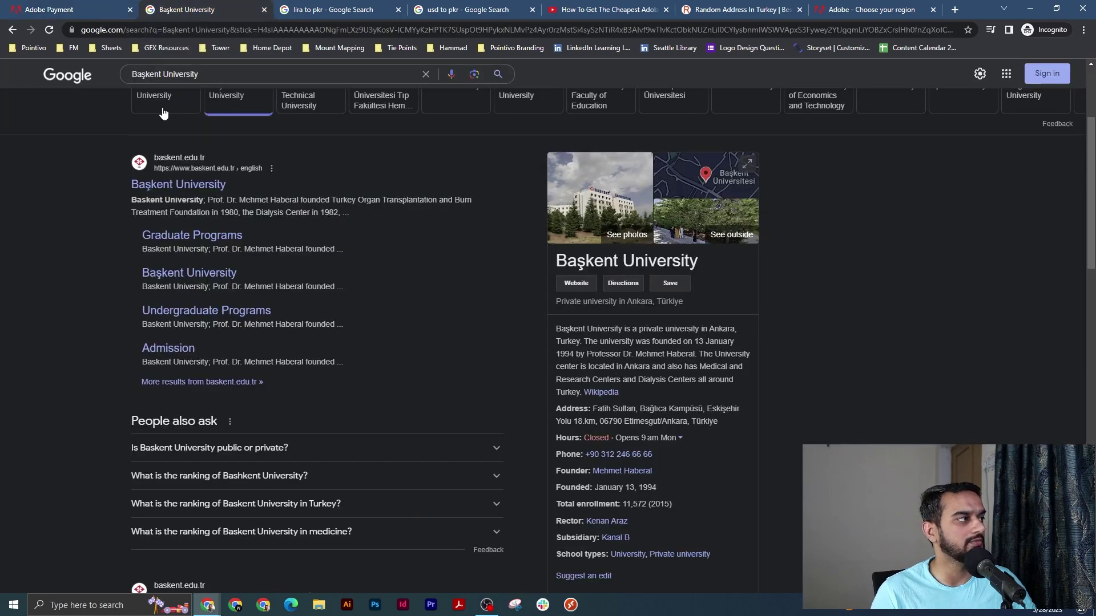
pyautogui.scroll(3, 163, 94)
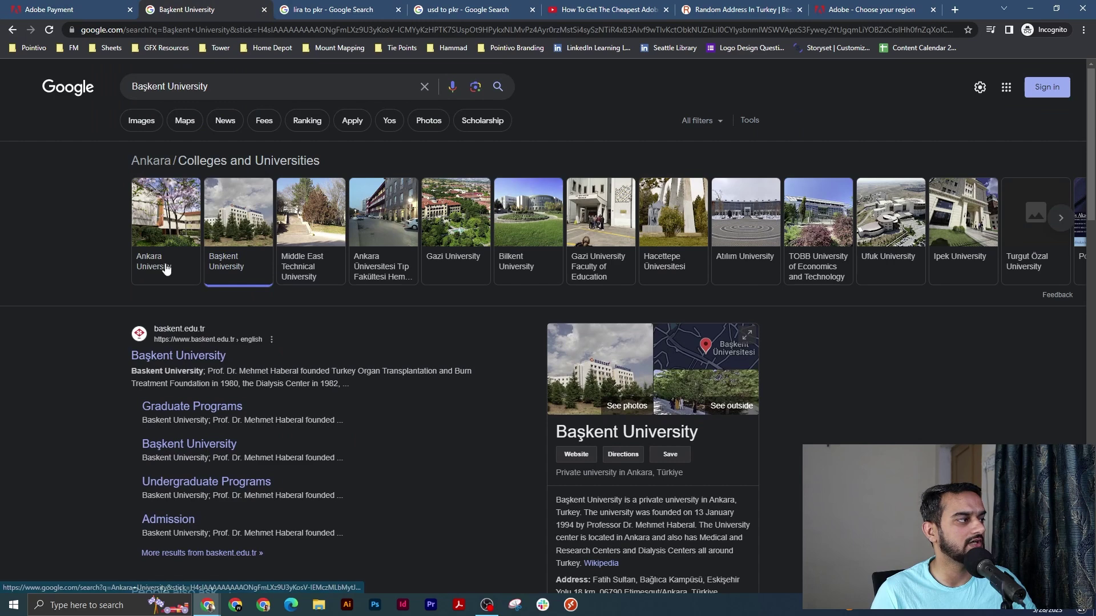
pyautogui.scroll(-3, 363, 302)
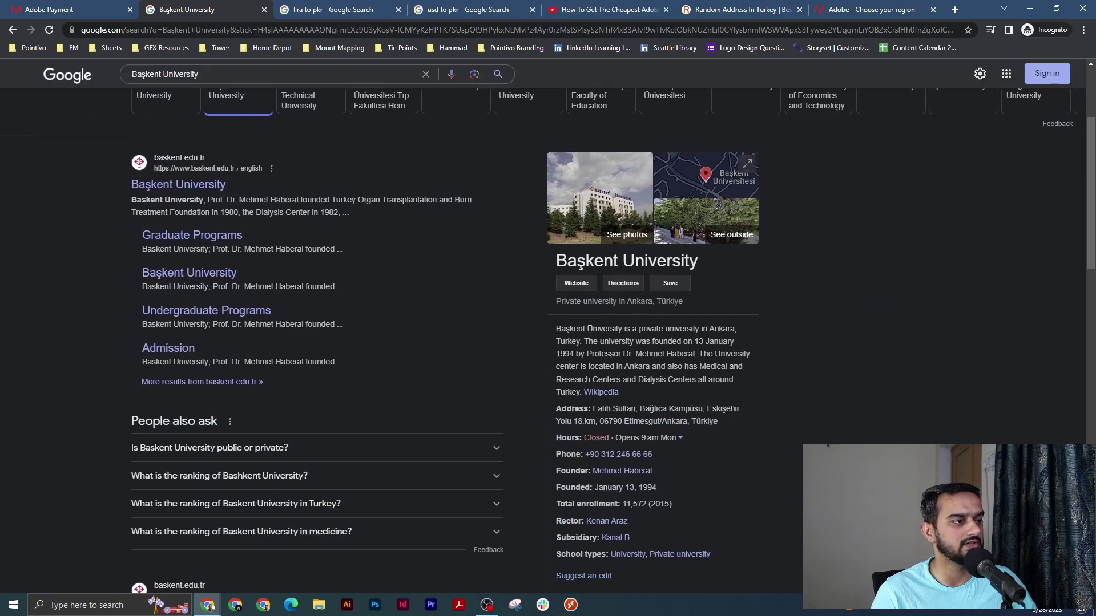